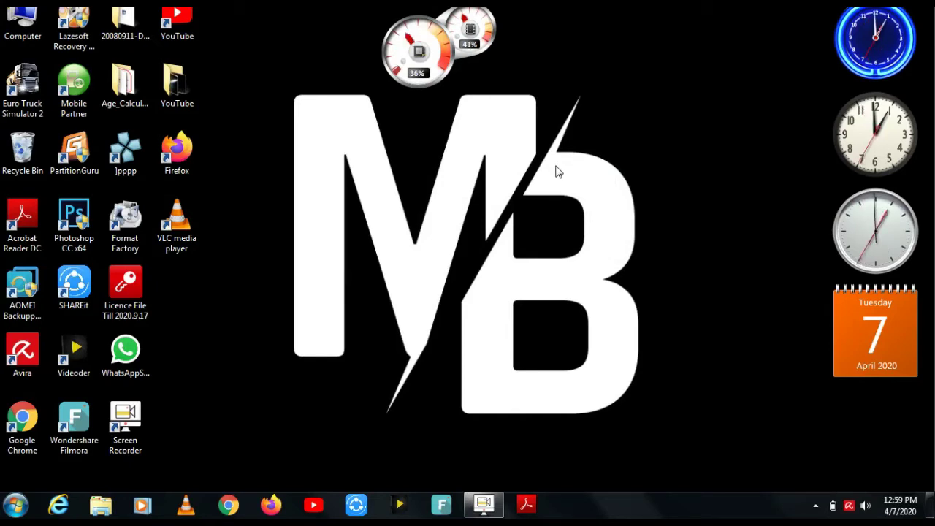
Open the computer's drive list, dismiss the AutoPlay prompt and check the contents of removable drive 10 (H:).
key(super+e)
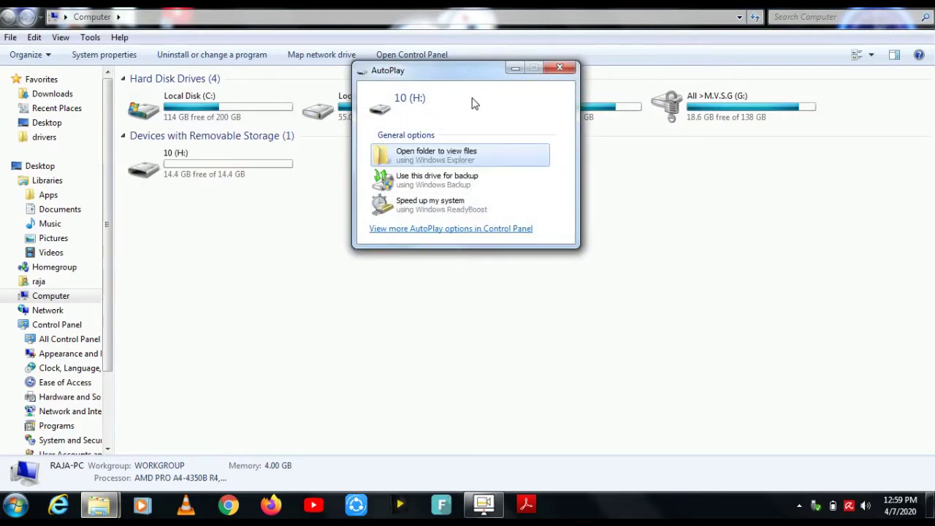
click(564, 68)
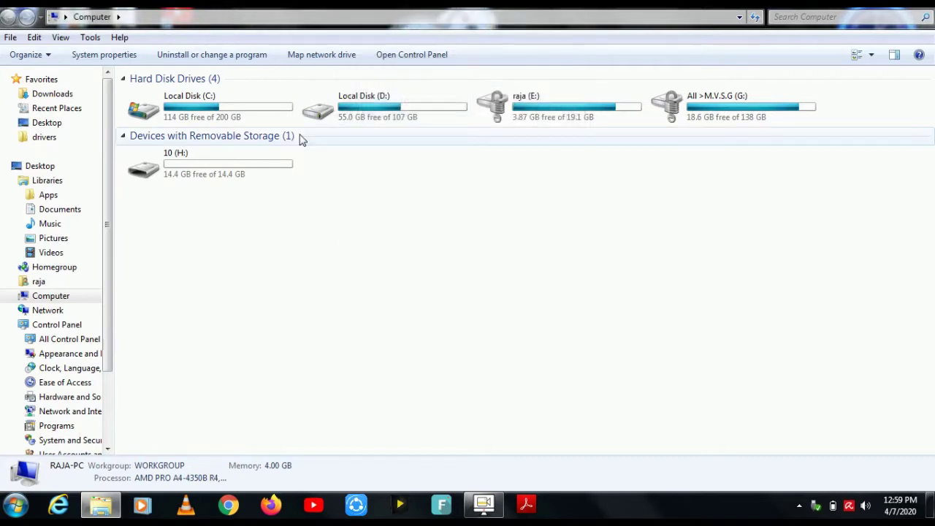
click(206, 186)
double_click(205, 185)
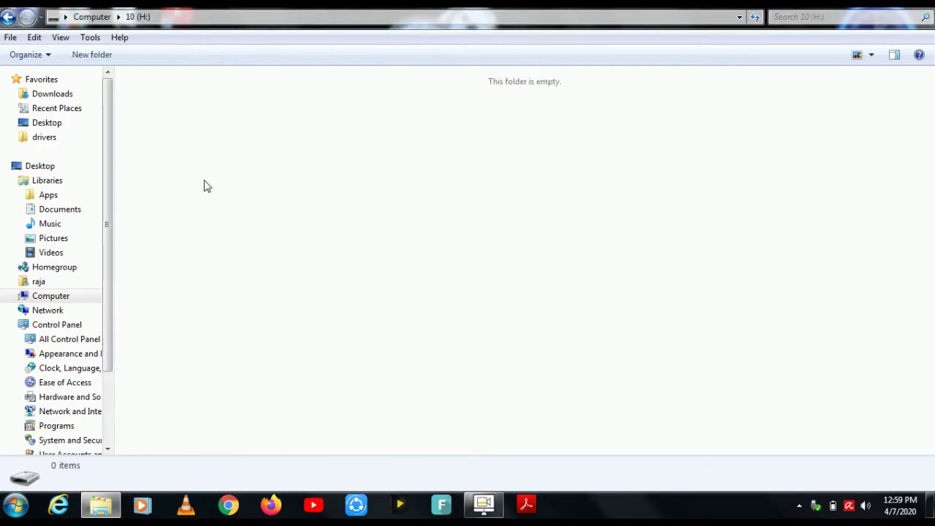
key(BackSpace)
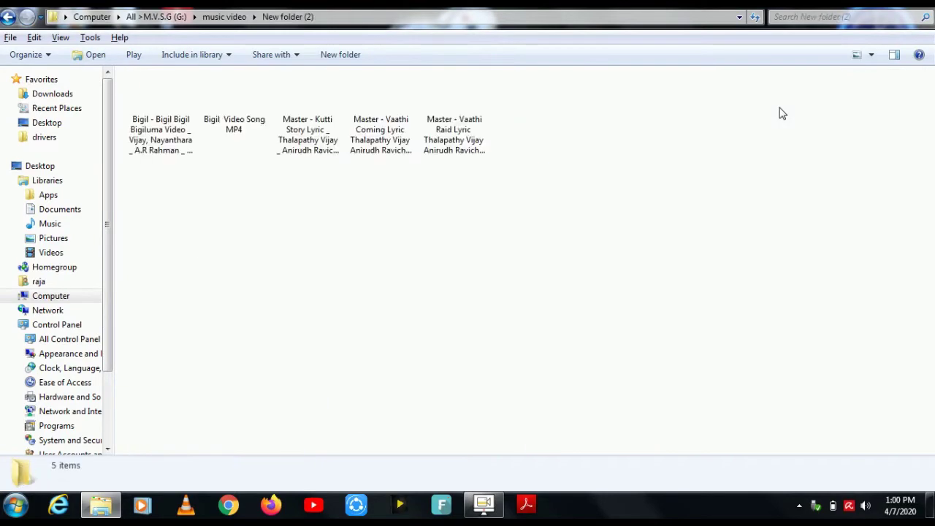
Copy the three Master videos (Kutti Story, Vaathi Coming, Vaathi Raid) from G:\music video\New folder (2) to drive 10 (H:).
click(379, 121)
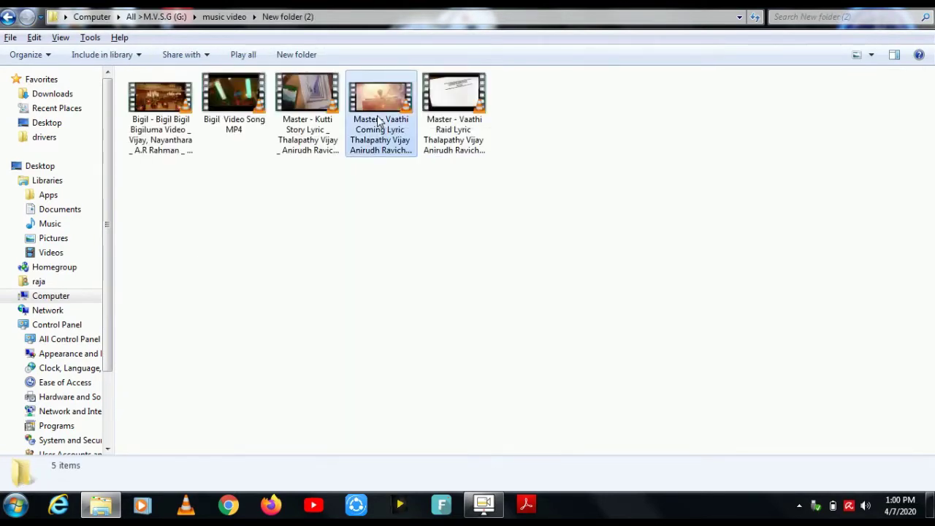
ctrl+click(294, 124)
ctrl+click(480, 131)
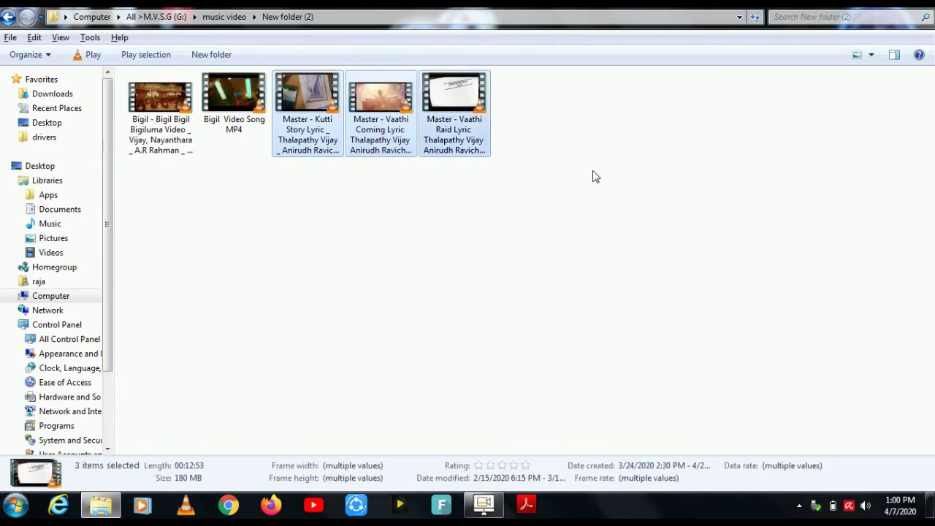
right_click(593, 172)
mouse_move(652, 354)
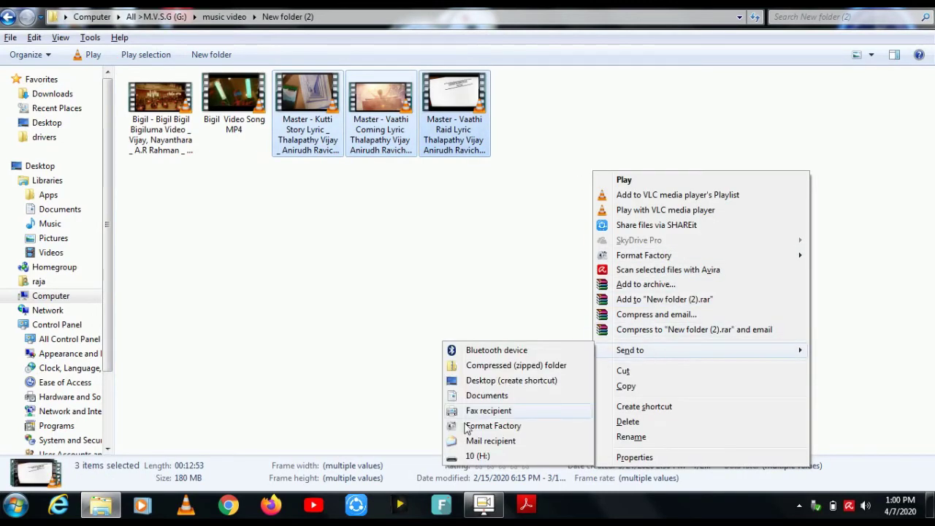
click(473, 457)
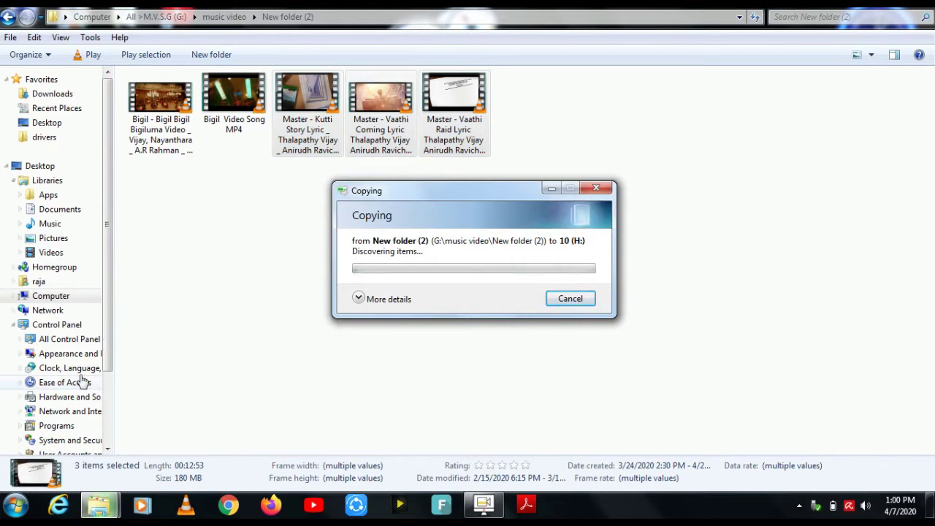
Open drive 10 (H:) to check the copied videos and refresh its file listing.
click(53, 296)
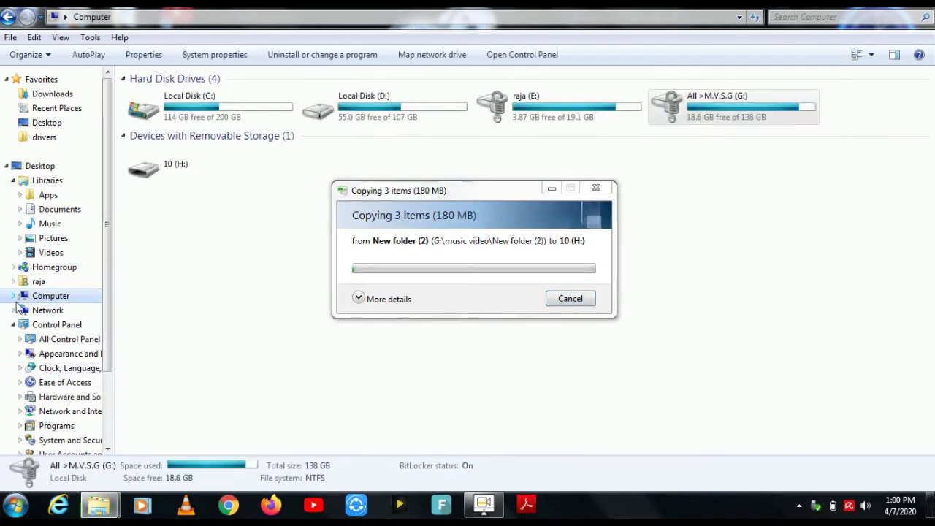
click(13, 296)
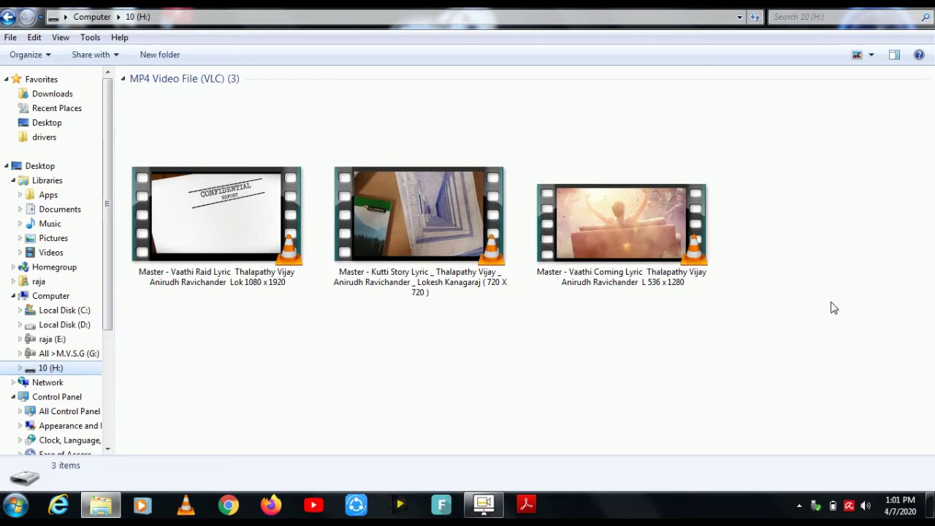
right_click(781, 227)
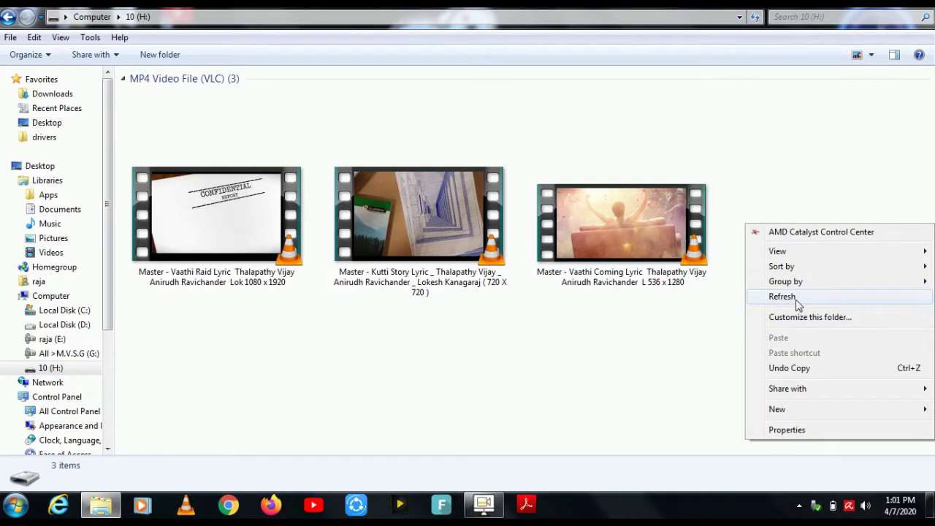
click(781, 297)
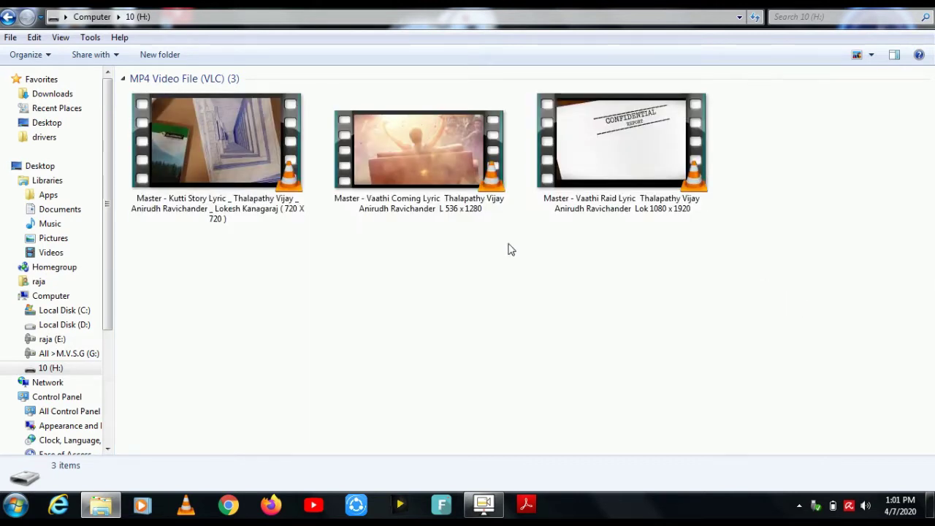
right_click(406, 307)
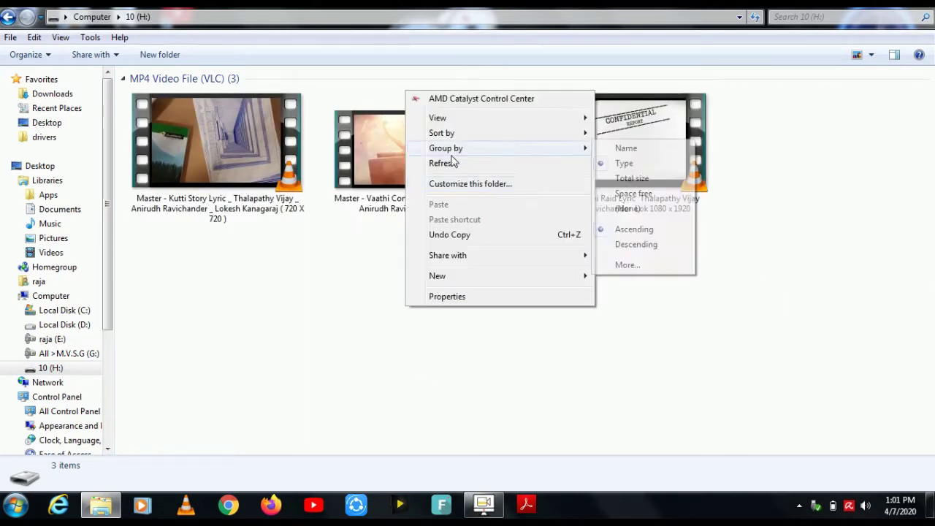
click(451, 163)
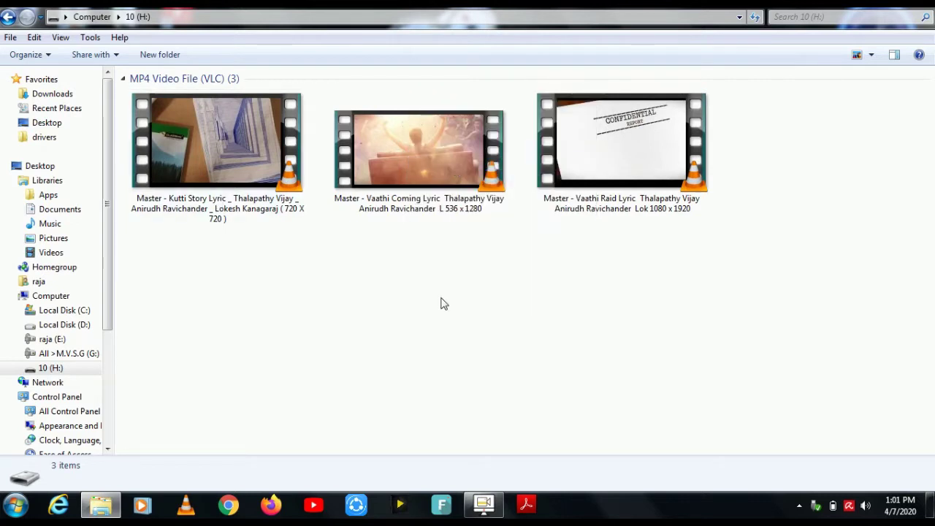
Permanently delete the three Master videos from drive 10 (H:) and return to the drive list.
drag(764, 247, 123, 159)
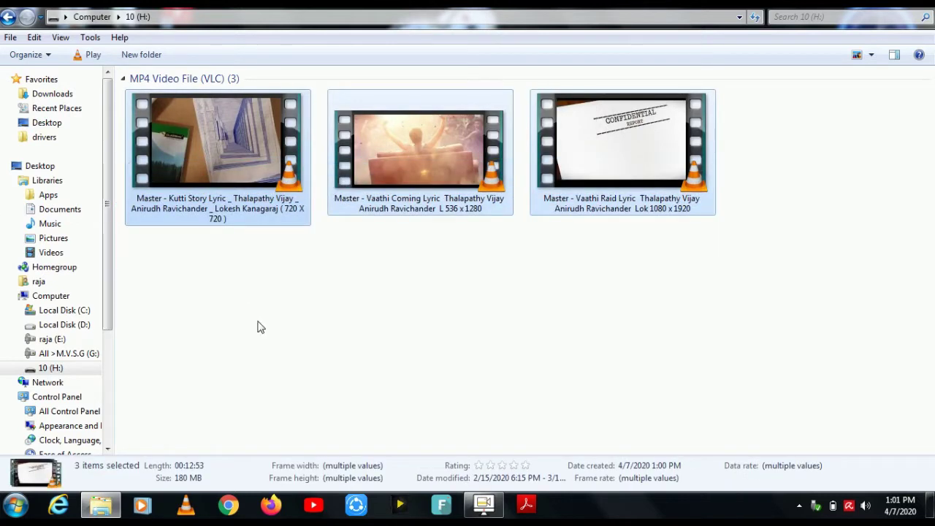
key(shift+Delete)
key(Return)
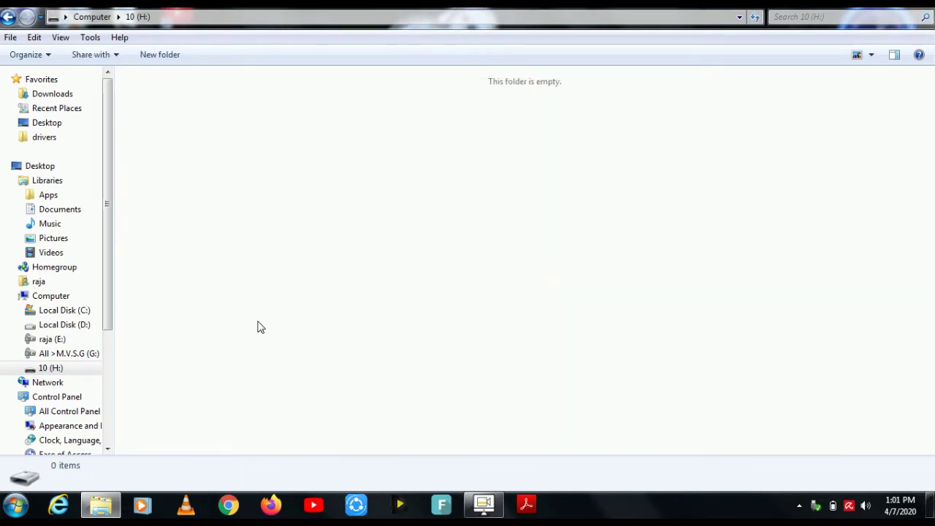
key(BackSpace)
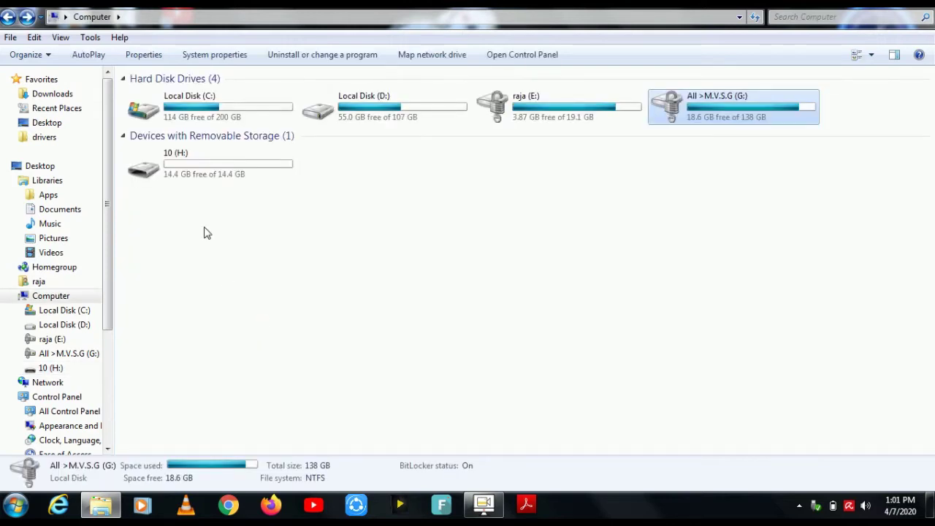
click(221, 179)
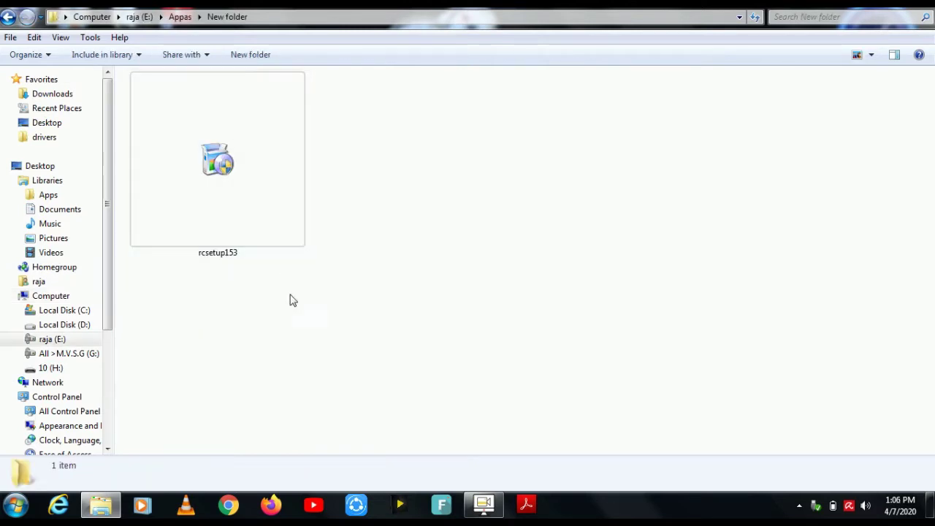
Install Recuva by running rcsetup153 from the New folder inside Appas on drive E:, and locate its desktop shortcut.
click(204, 261)
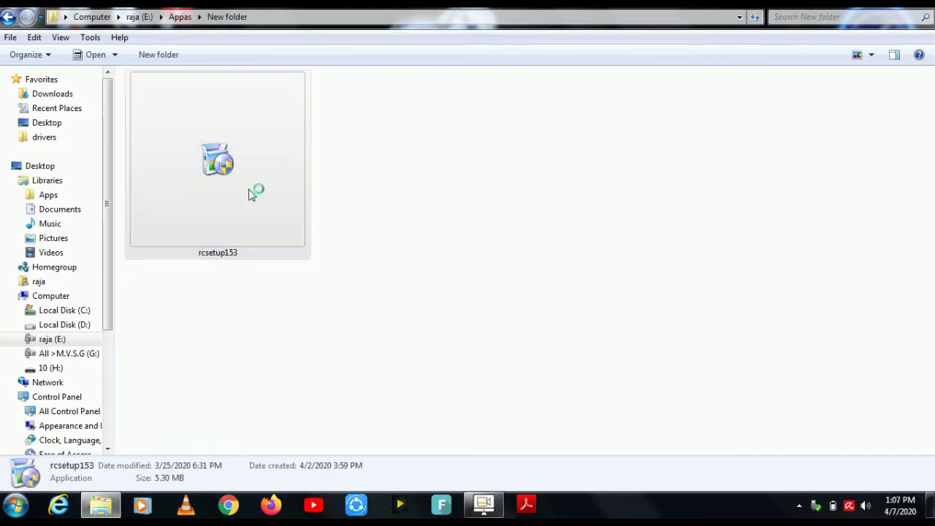
double_click(255, 192)
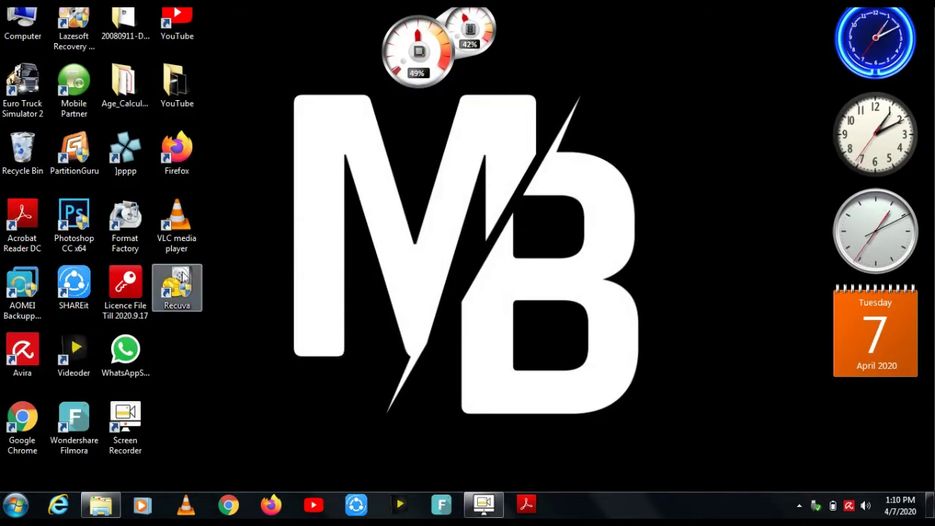
click(189, 293)
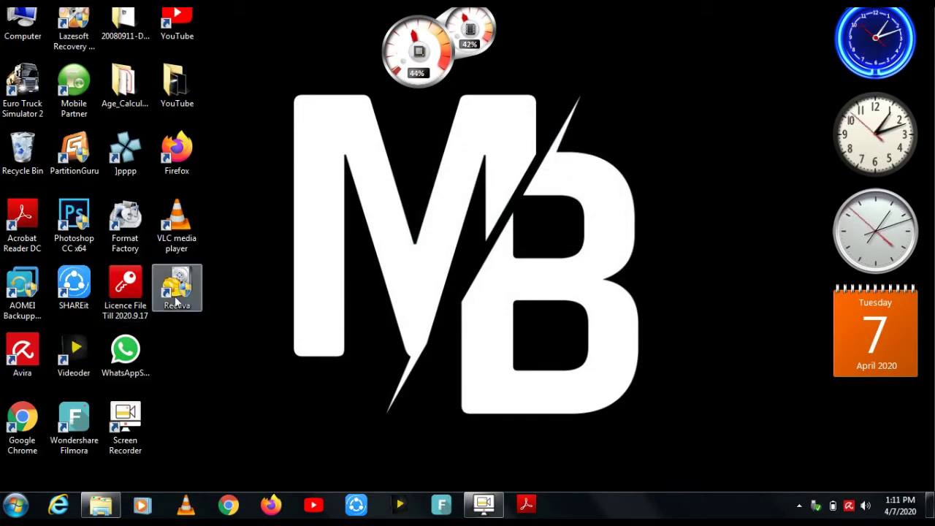
click(394, 386)
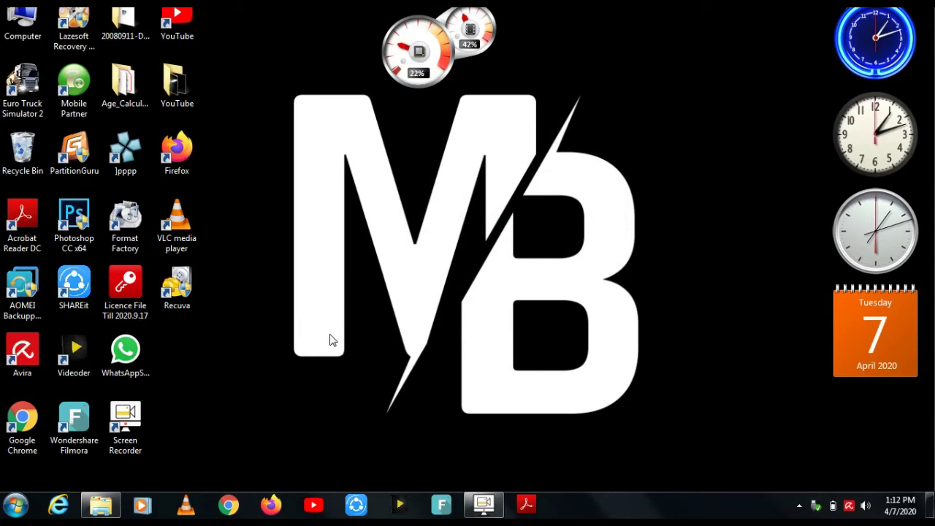
Scan removable drive 10 (H:) for deleted files with Recuva, starting from the computer's drive list.
key(super+e)
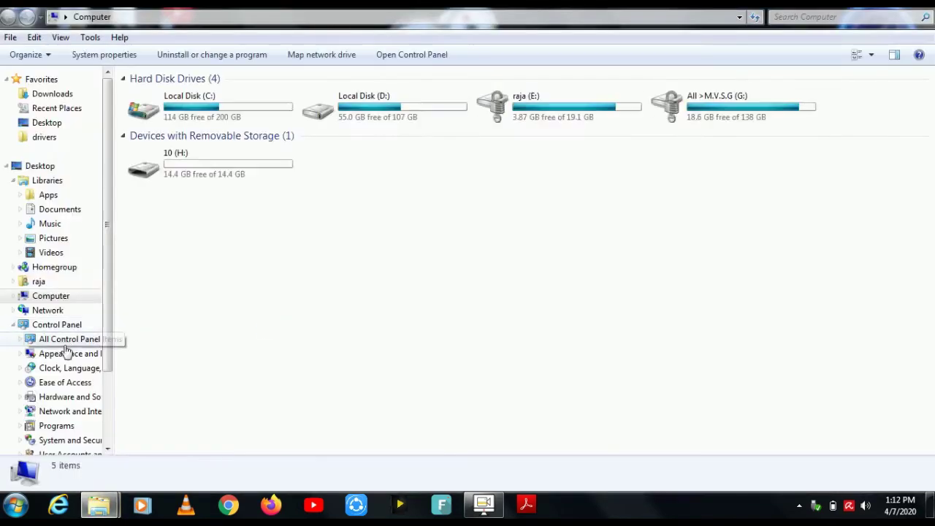
click(234, 176)
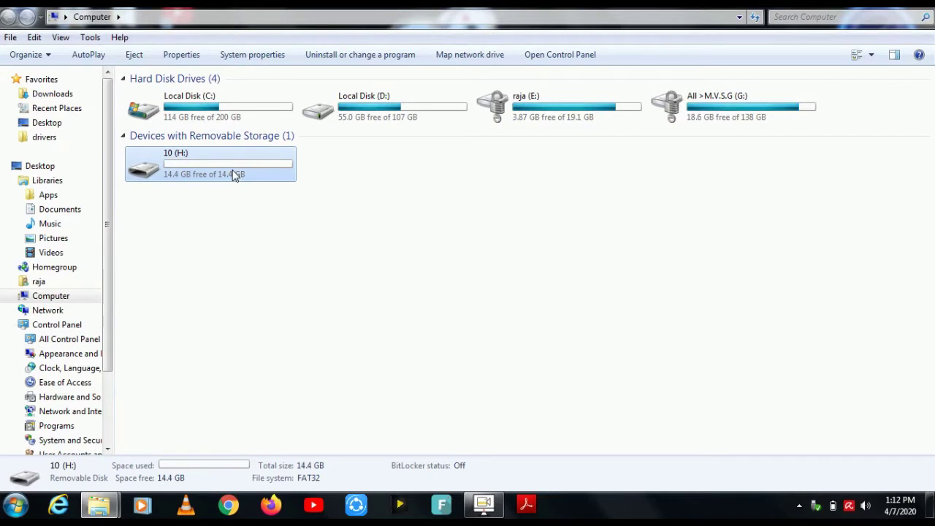
right_click(234, 176)
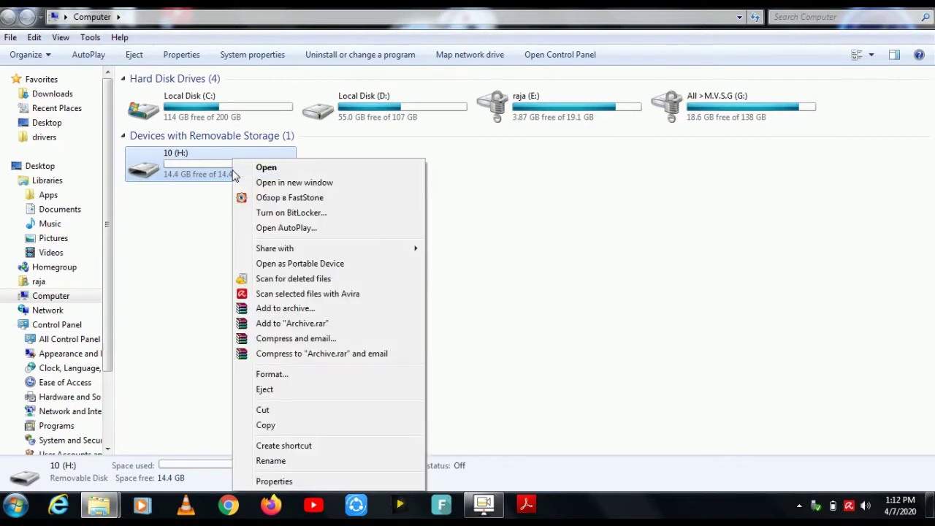
click(296, 280)
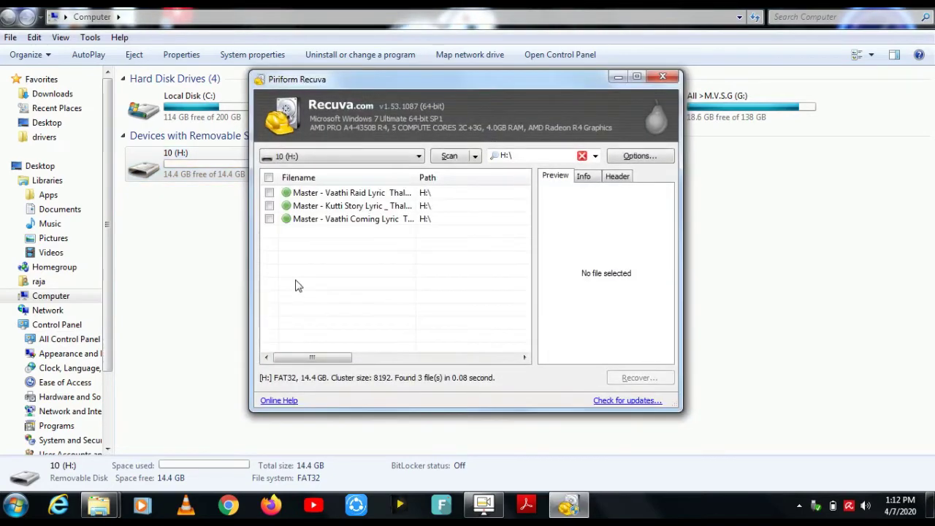
Recover the three deleted Master videos to drive 10 (H:), accepting restoration to the same drive.
click(270, 193)
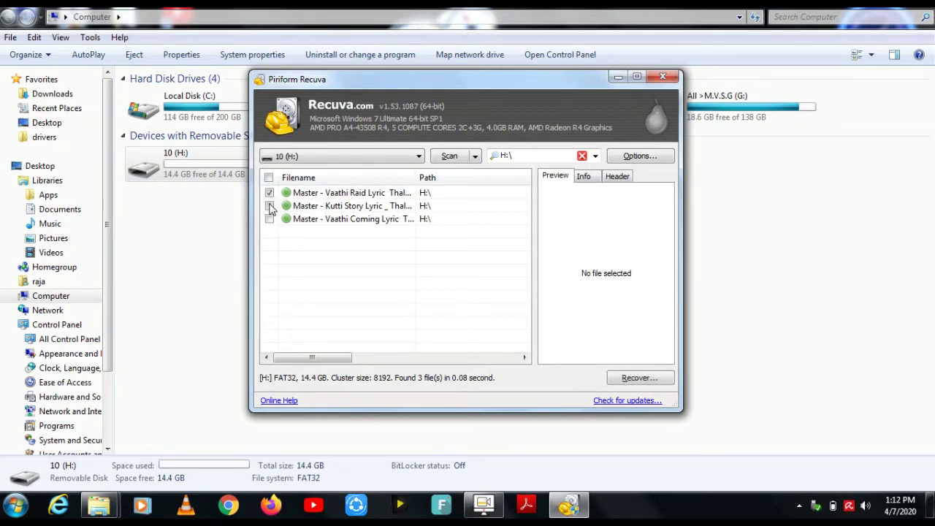
click(269, 206)
click(270, 219)
click(639, 380)
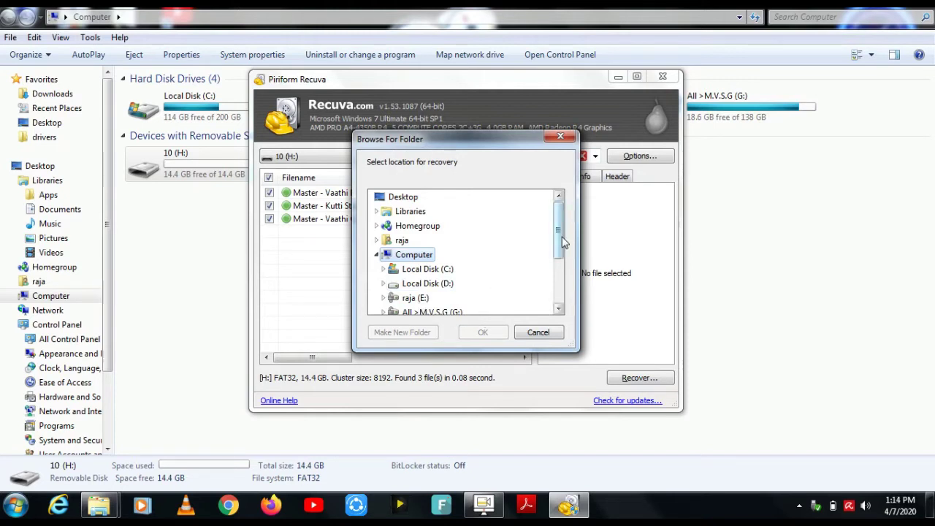
drag(561, 242, 560, 271)
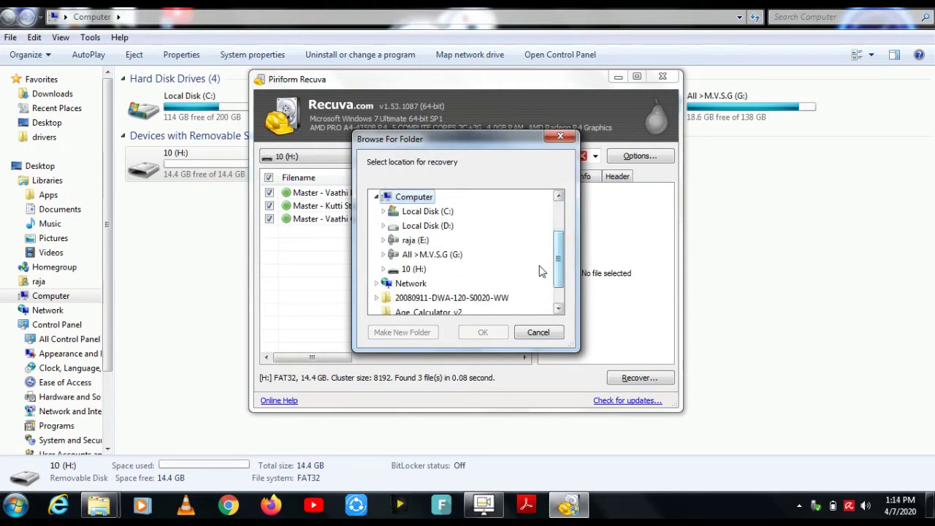
click(398, 271)
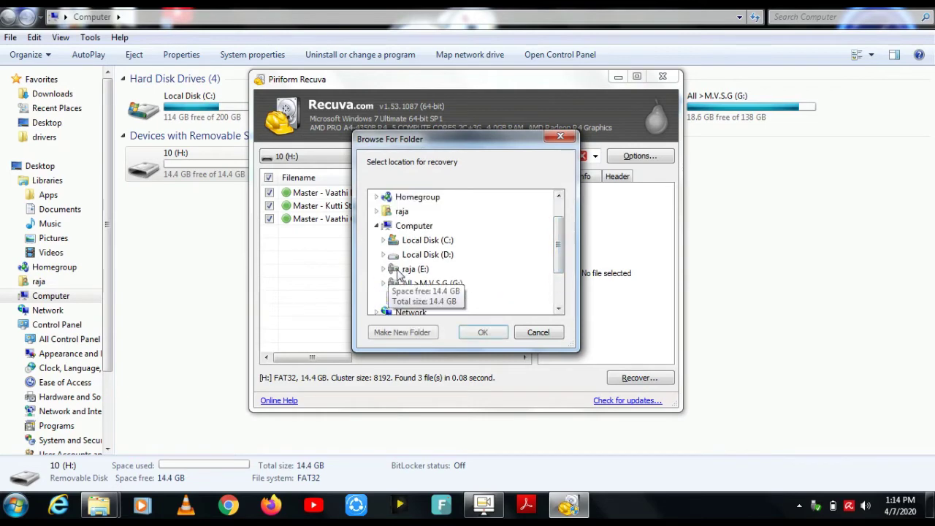
click(483, 333)
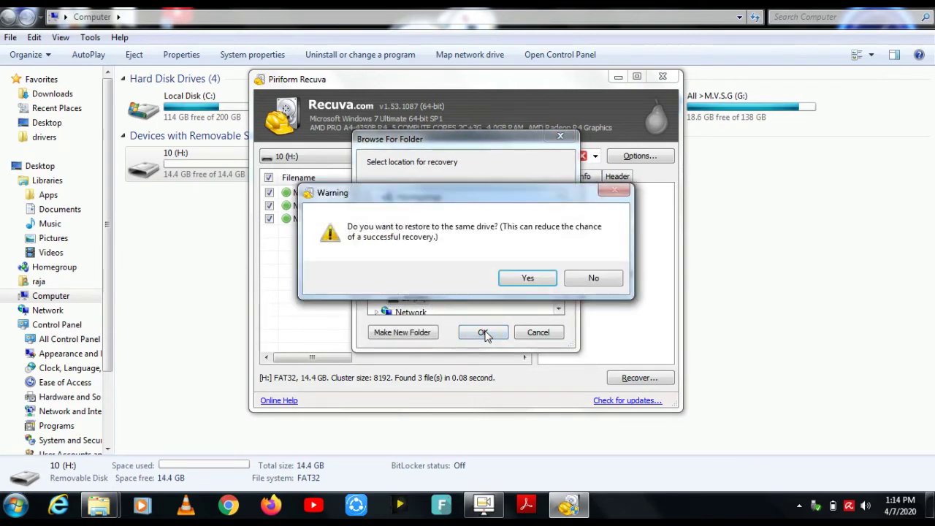
click(525, 279)
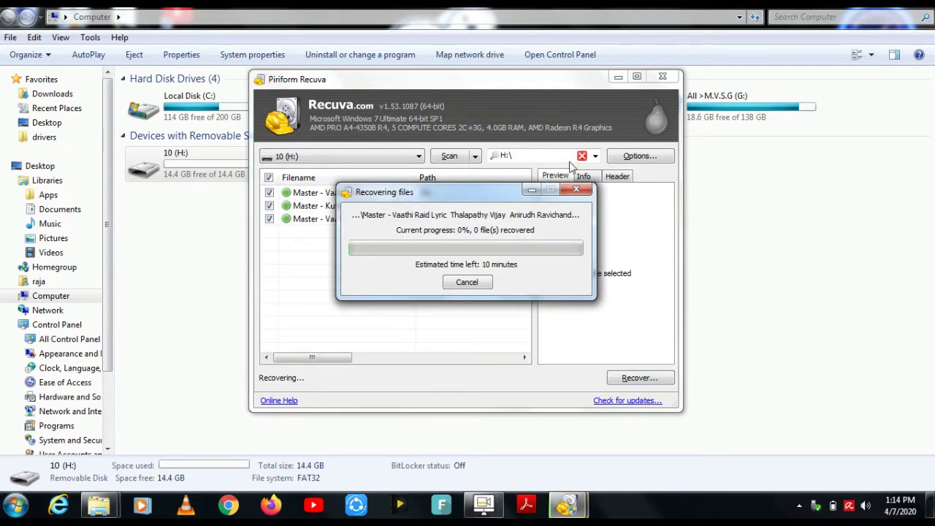
Minimize the recovery progress window and open drive 10 (H:) to check the recovered videos.
click(516, 193)
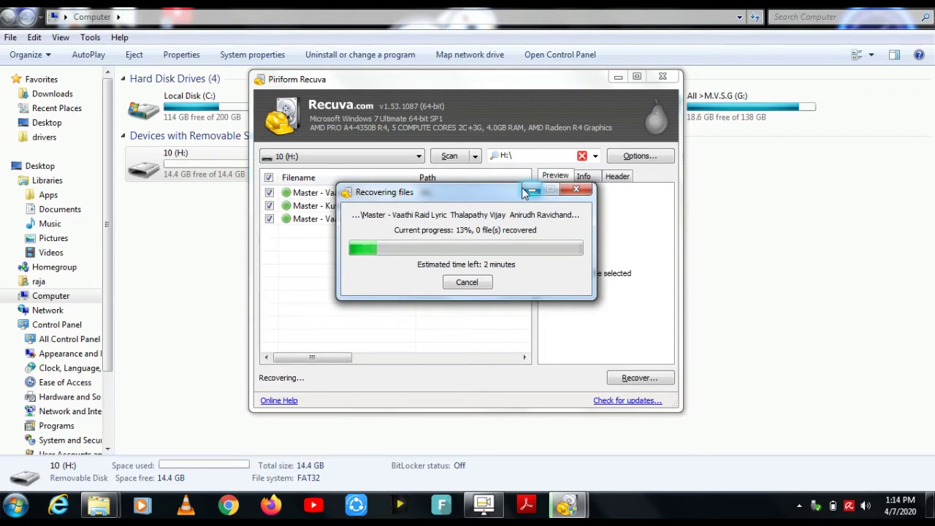
click(525, 191)
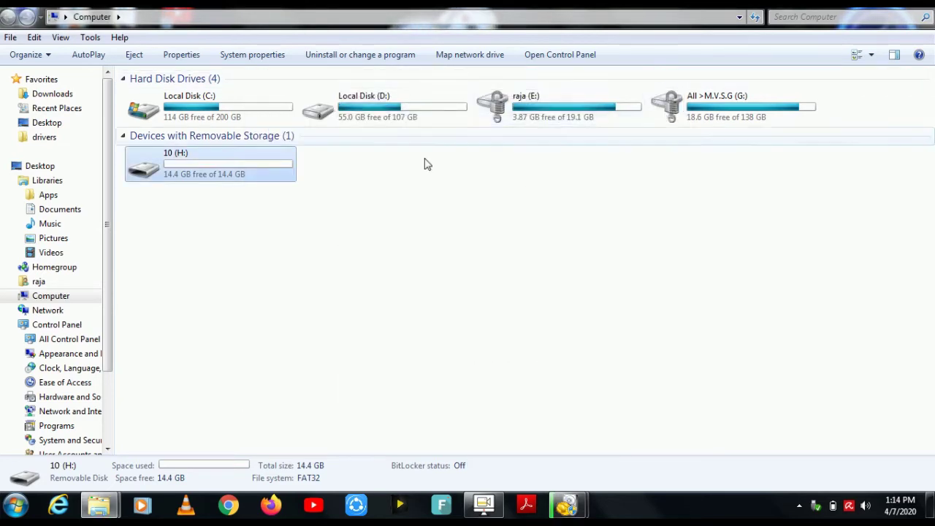
double_click(227, 167)
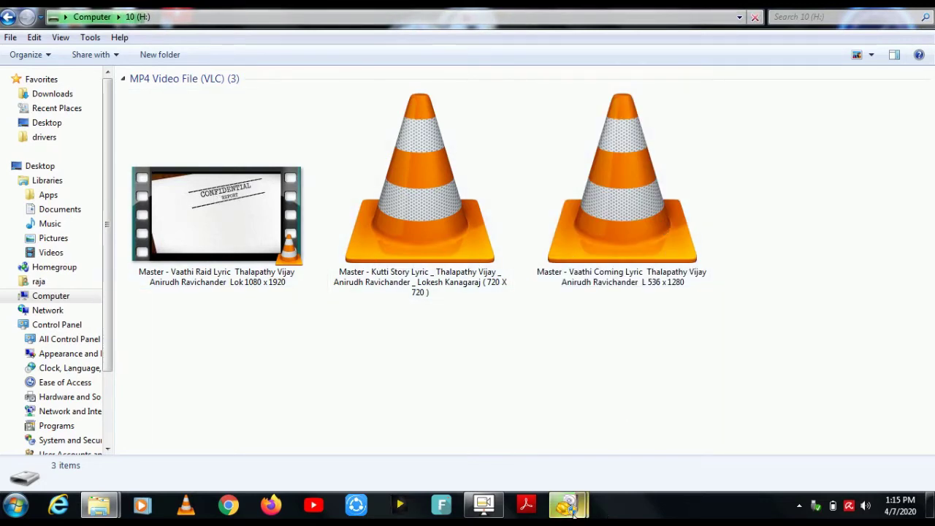
Check on the Recuva recovery until it completes, dismiss the completion report and close Recuva.
mouse_move(574, 511)
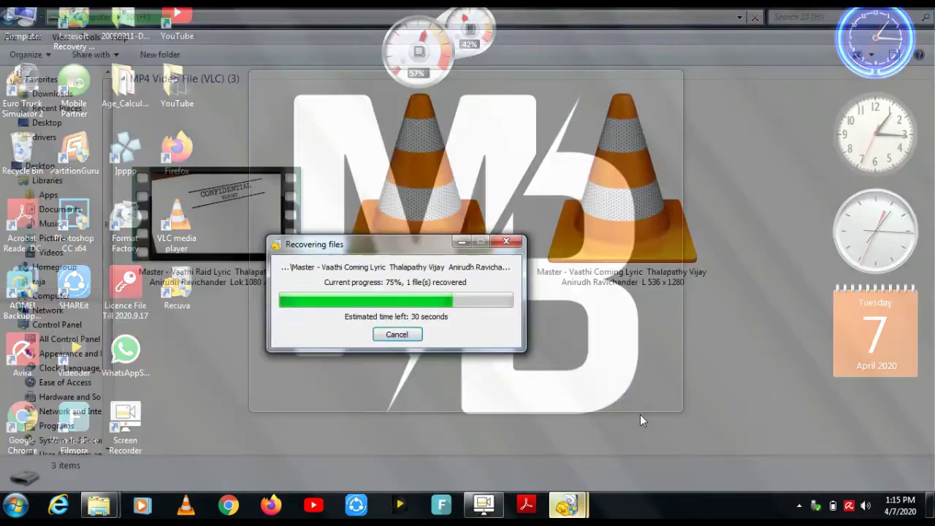
click(640, 414)
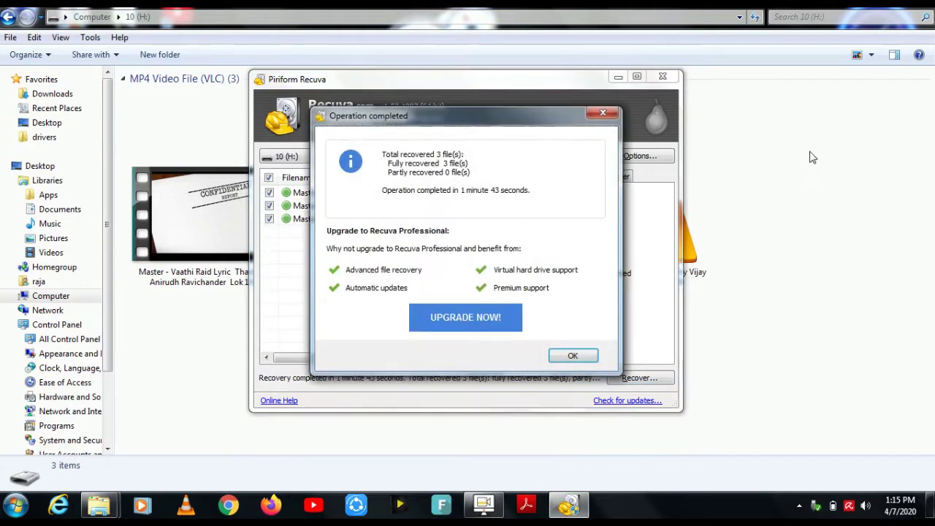
click(568, 358)
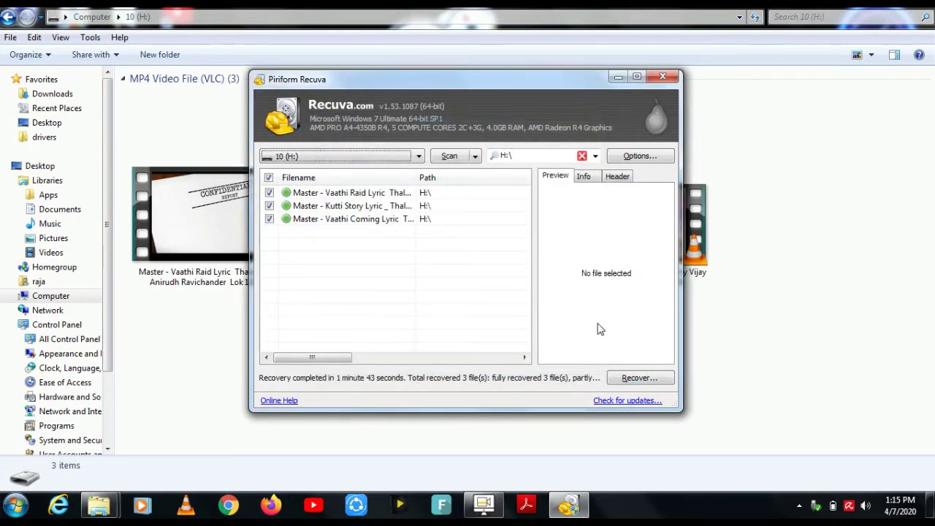
click(664, 77)
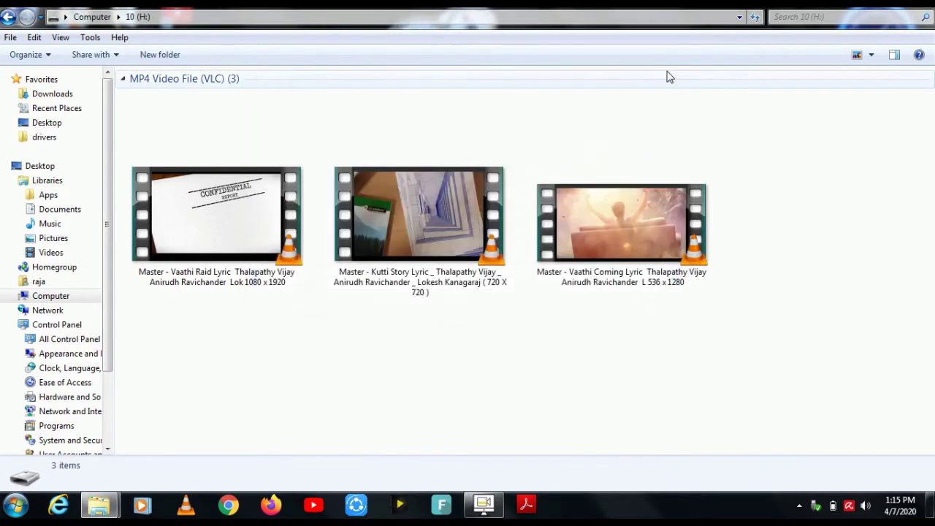
Play the recovered Vaathi Raid video full screen in VLC and sample points across its timeline to check it plays.
click(169, 240)
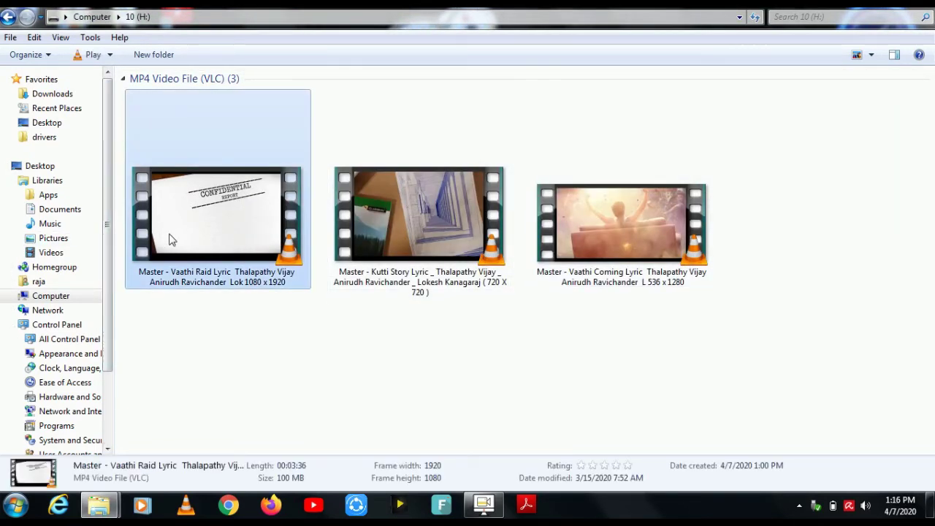
double_click(169, 239)
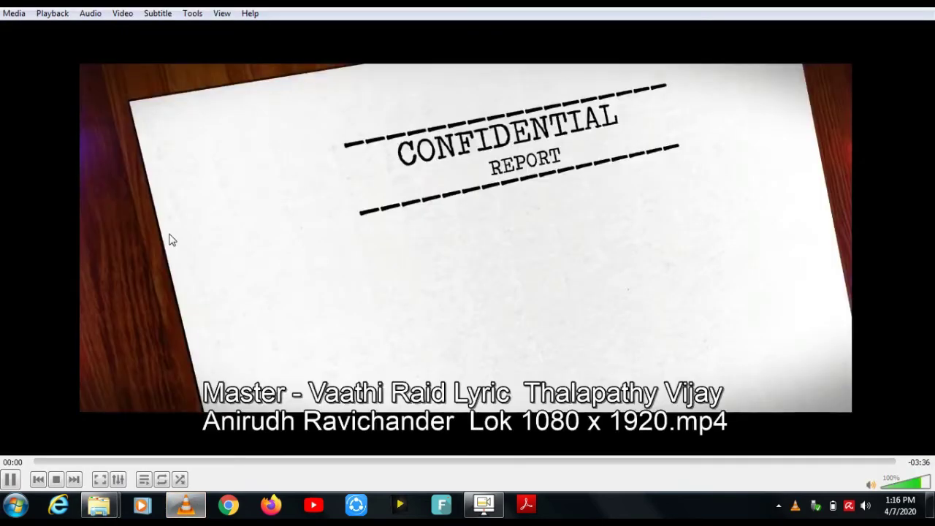
double_click(169, 240)
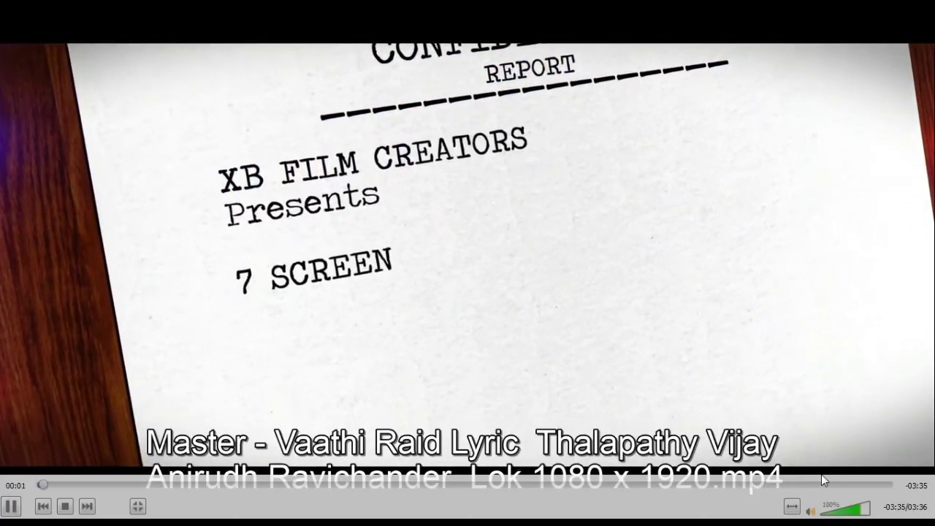
click(822, 483)
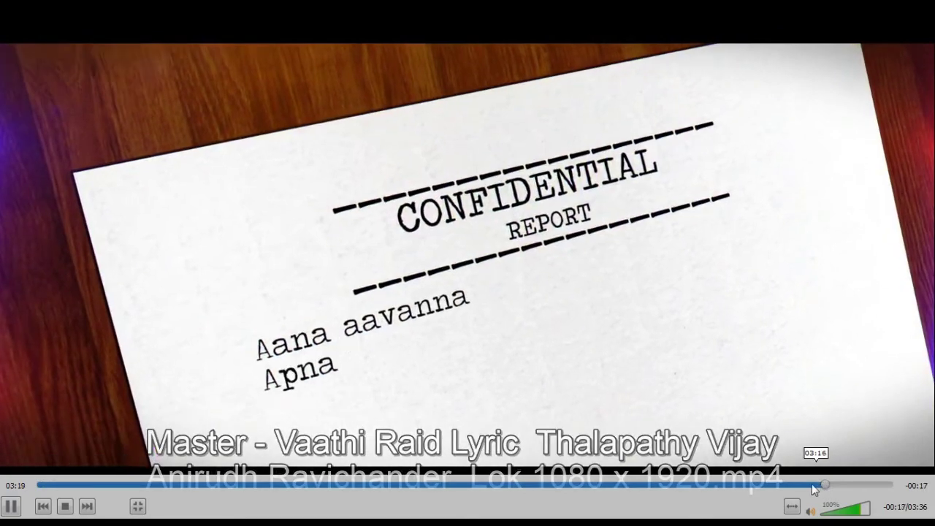
click(782, 484)
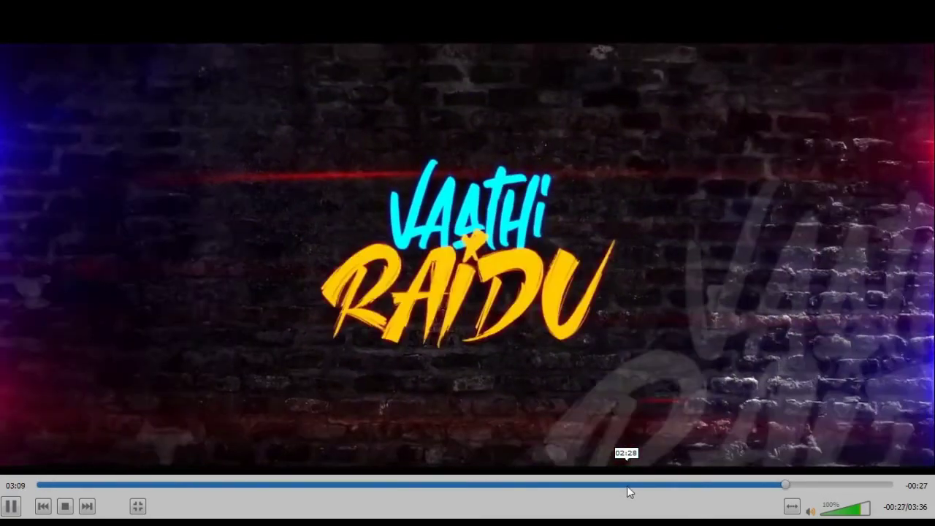
click(627, 485)
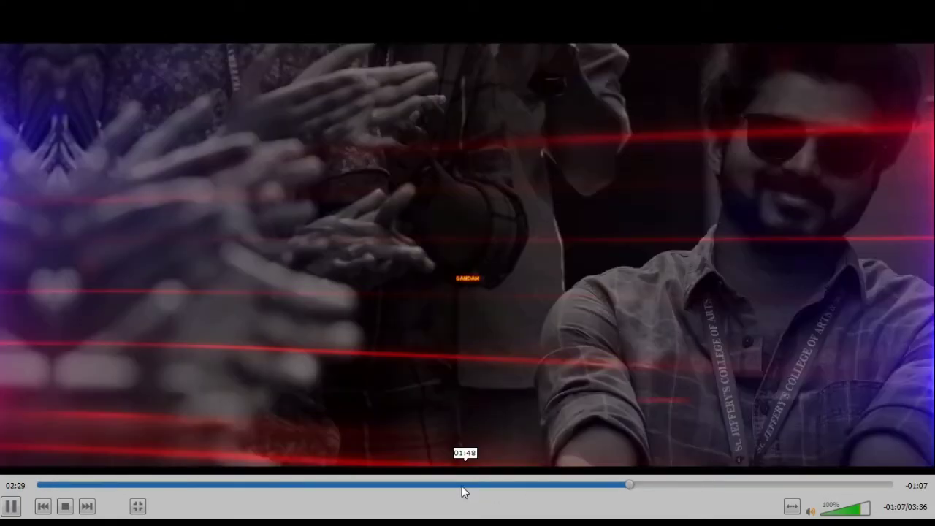
click(445, 483)
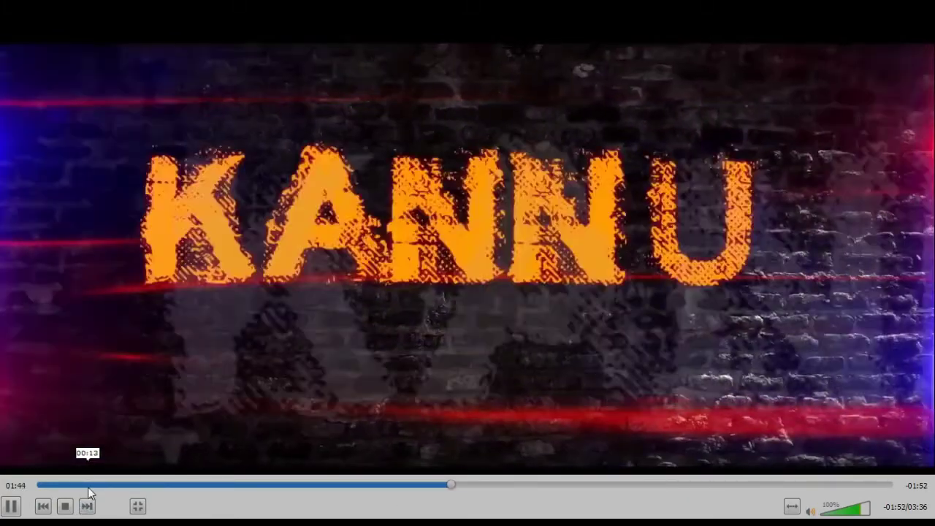
click(91, 486)
click(197, 484)
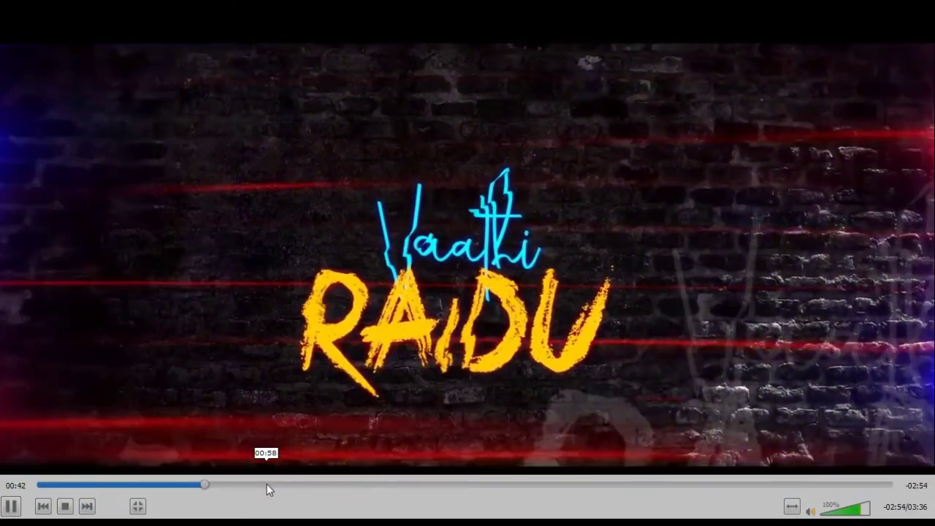
click(267, 483)
click(371, 485)
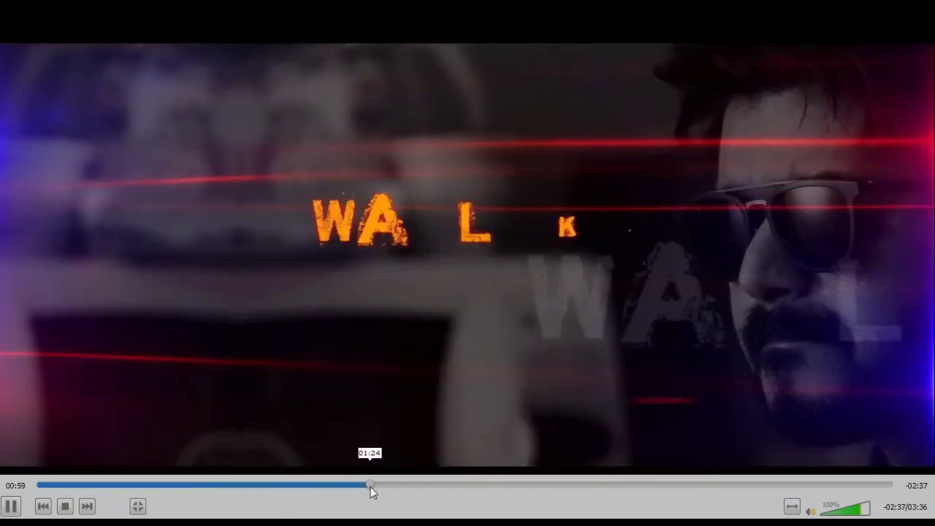
Skip forward and back through the Vaathi Raid video, leave full screen and return to drive 10 (H:).
key(Right)
key(Right)
key(Right)
key(Right)
key(Right)
key(Right)
key(Right)
key(Right)
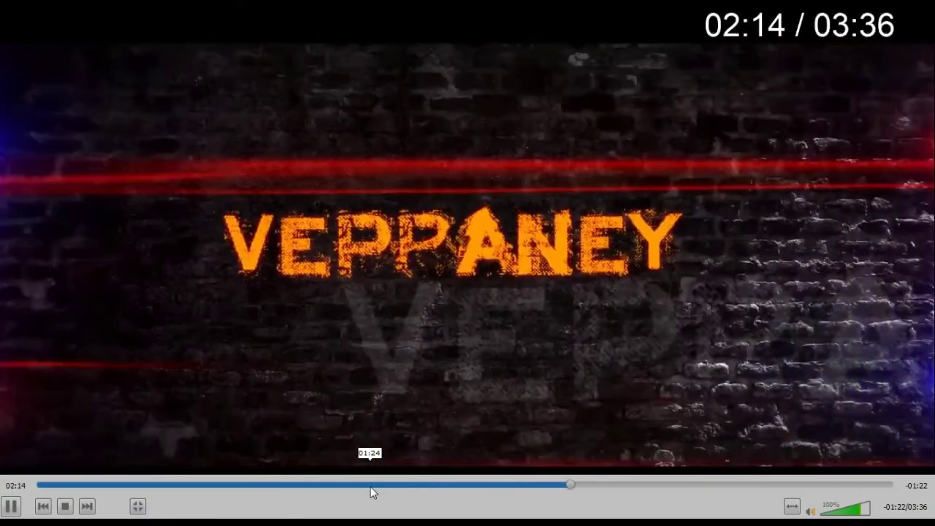
key(Left)
key(Left)
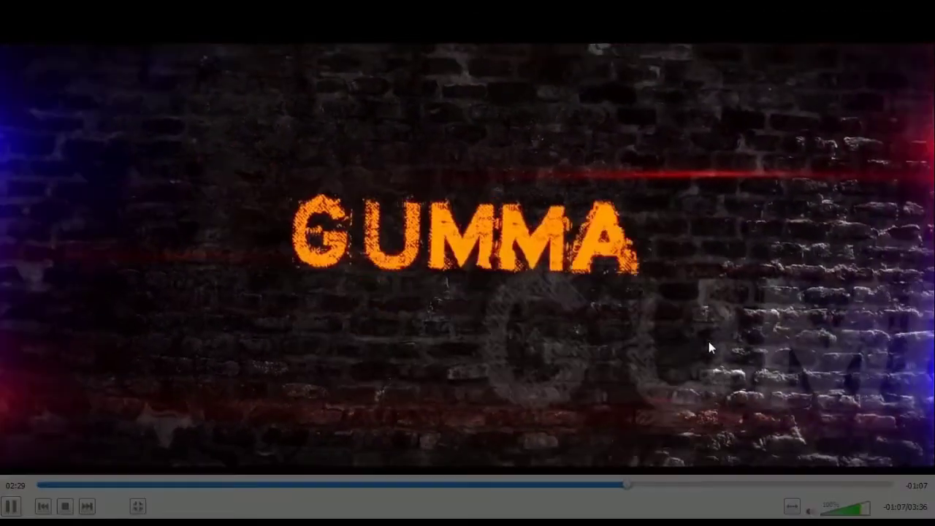
double_click(709, 344)
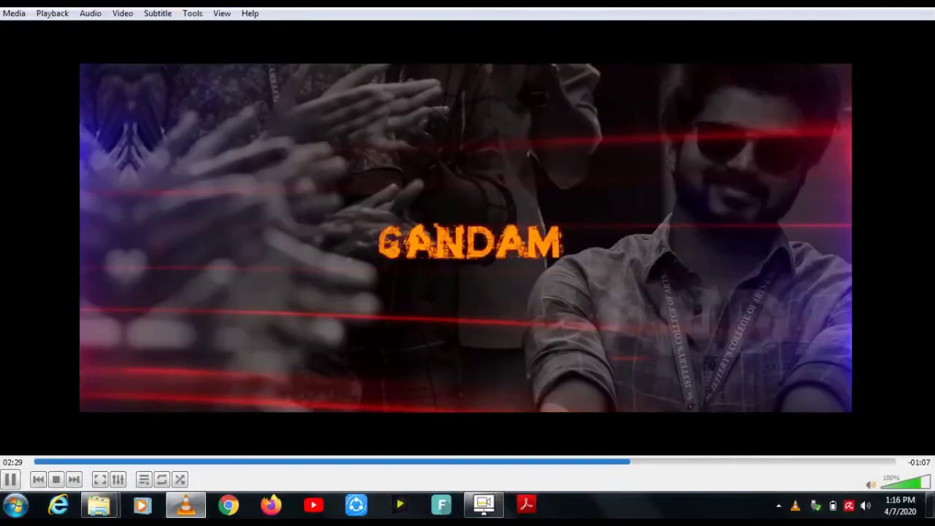
key(alt+Tab)
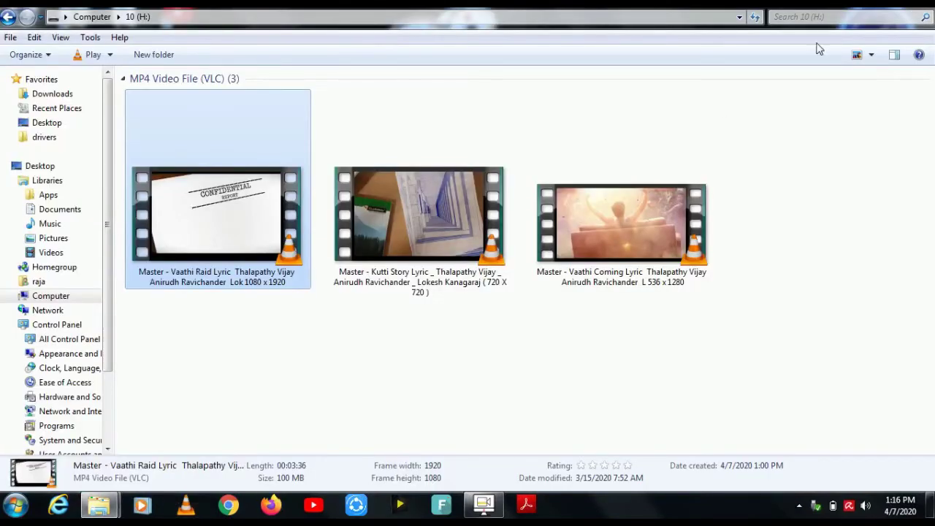
Play the recovered Kutti Story video in VLC and sample successive points in its first half.
click(365, 247)
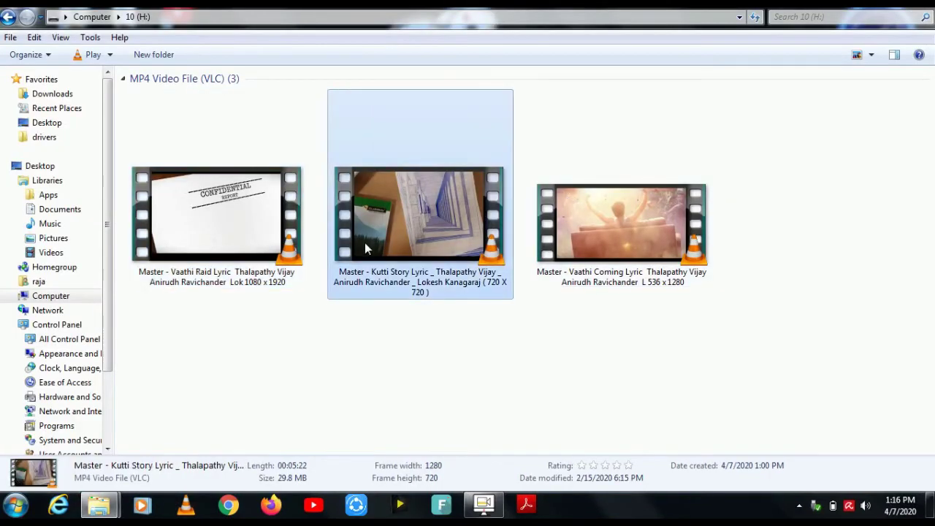
double_click(366, 245)
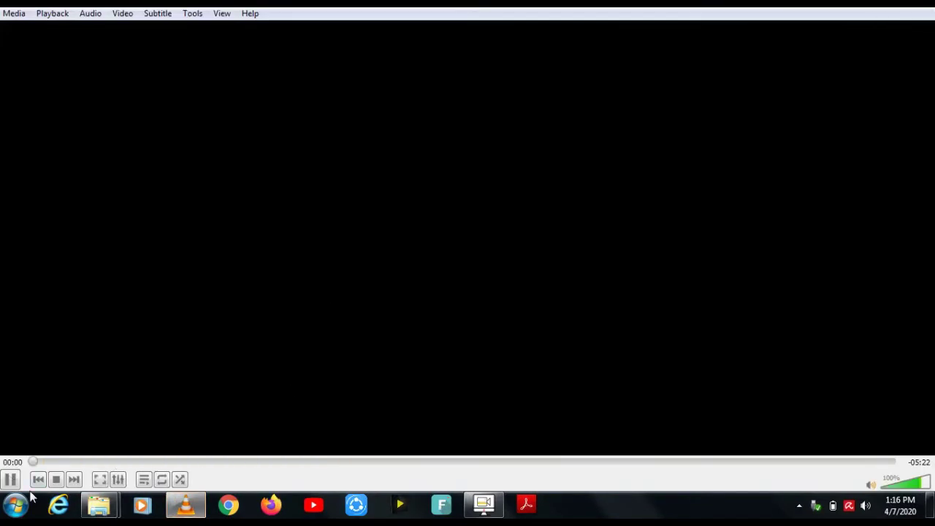
click(67, 461)
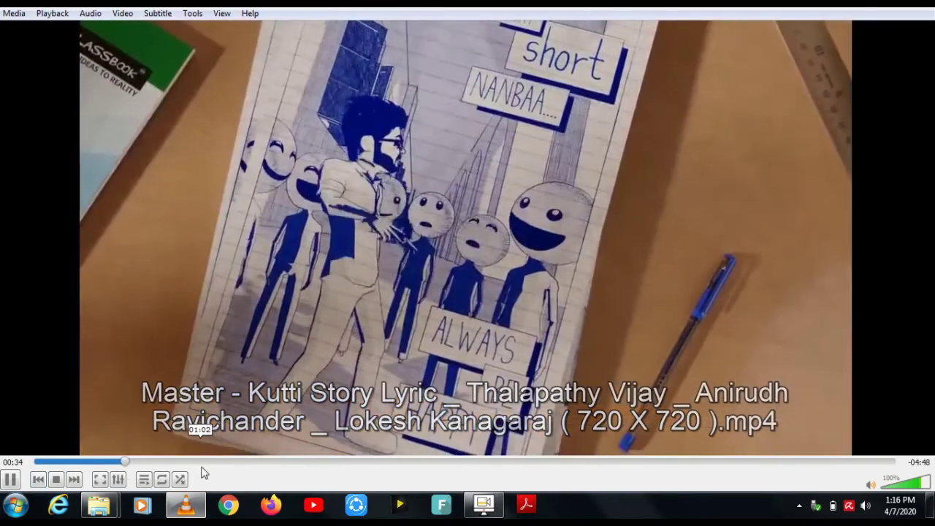
click(205, 461)
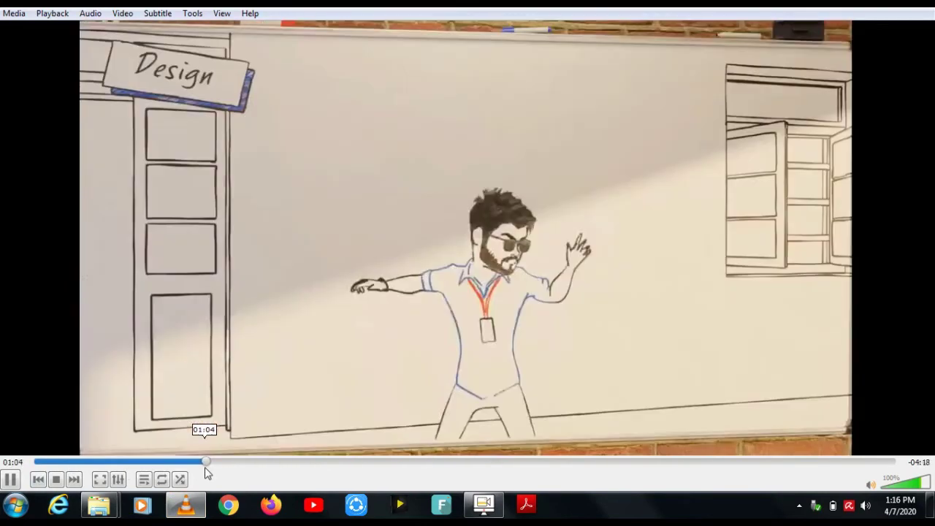
click(272, 461)
click(332, 461)
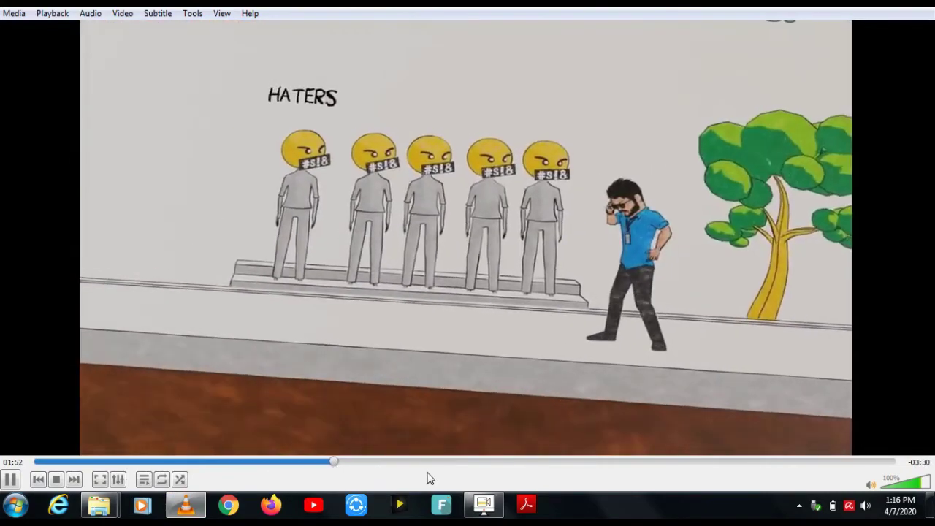
click(403, 462)
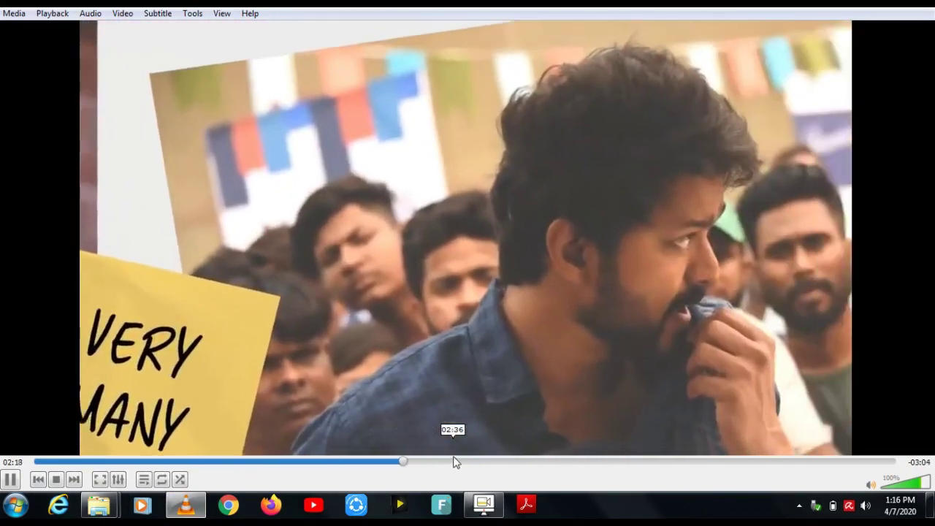
click(453, 461)
click(497, 463)
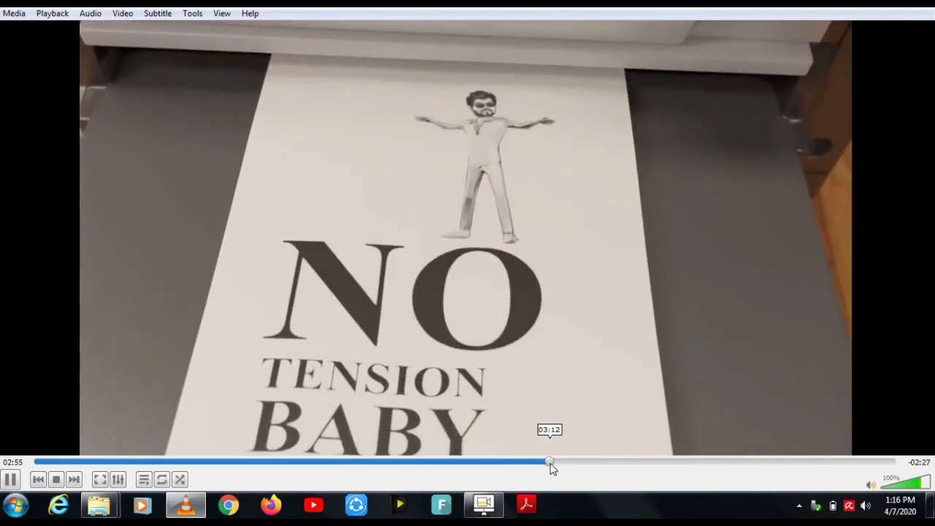
Check the second half of the Kutti Story video up to near its end, and return to drive 10 (H:).
drag(550, 463, 716, 471)
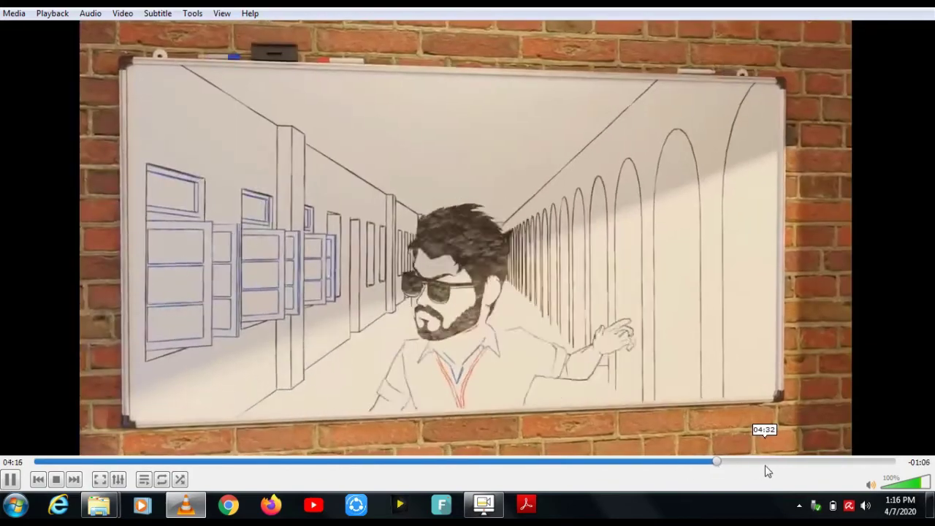
click(768, 471)
click(811, 471)
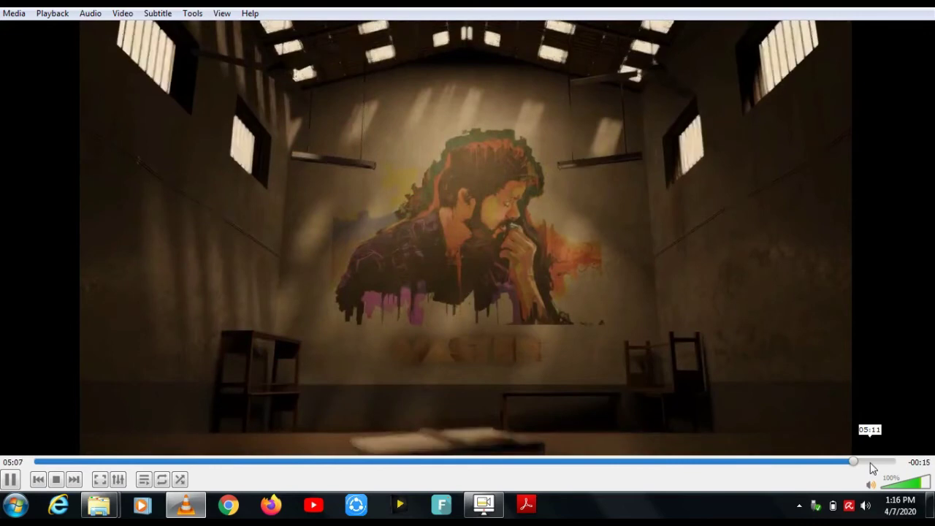
click(842, 464)
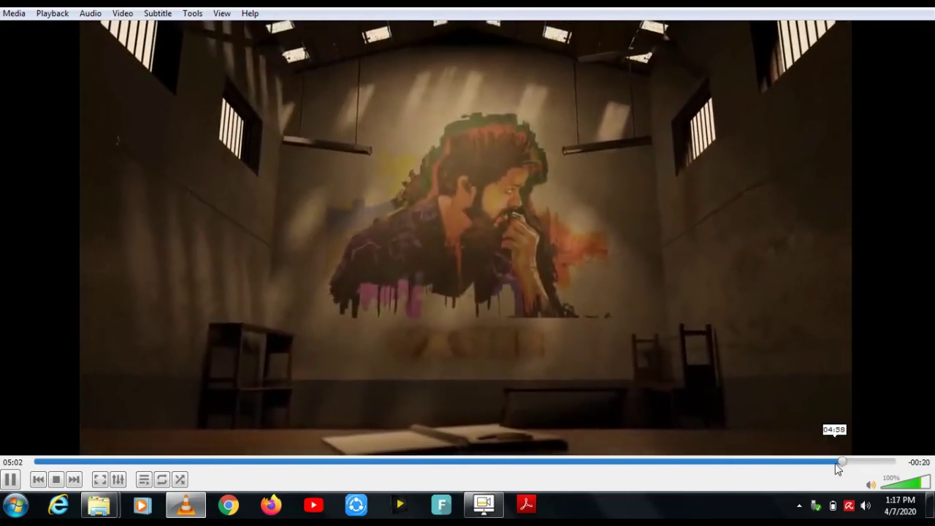
click(831, 464)
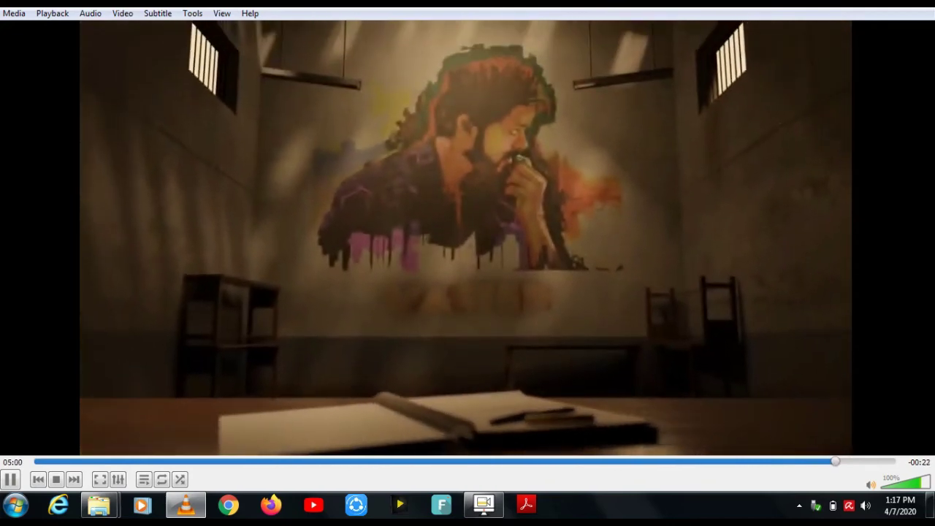
key(alt+Tab)
Open the recovered Vaathi Coming video from drive 10 (H:) to check its playback.
double_click(672, 183)
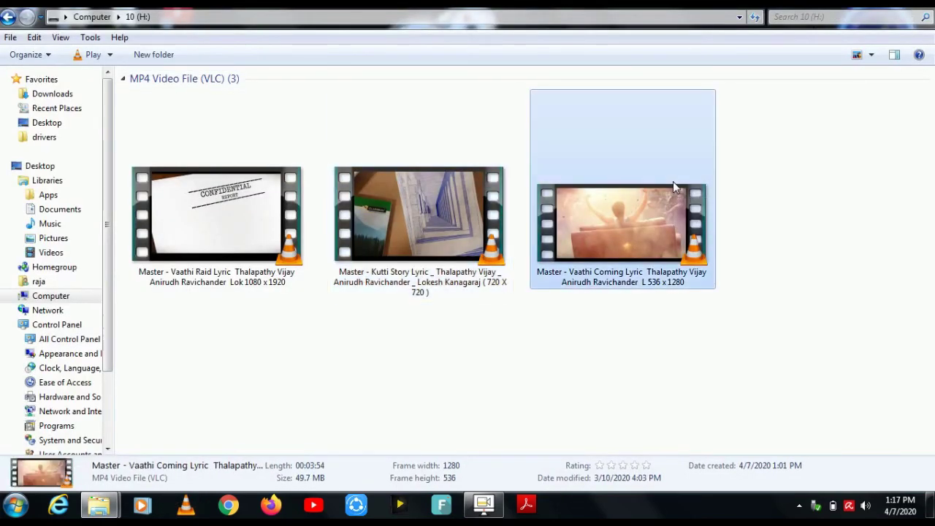